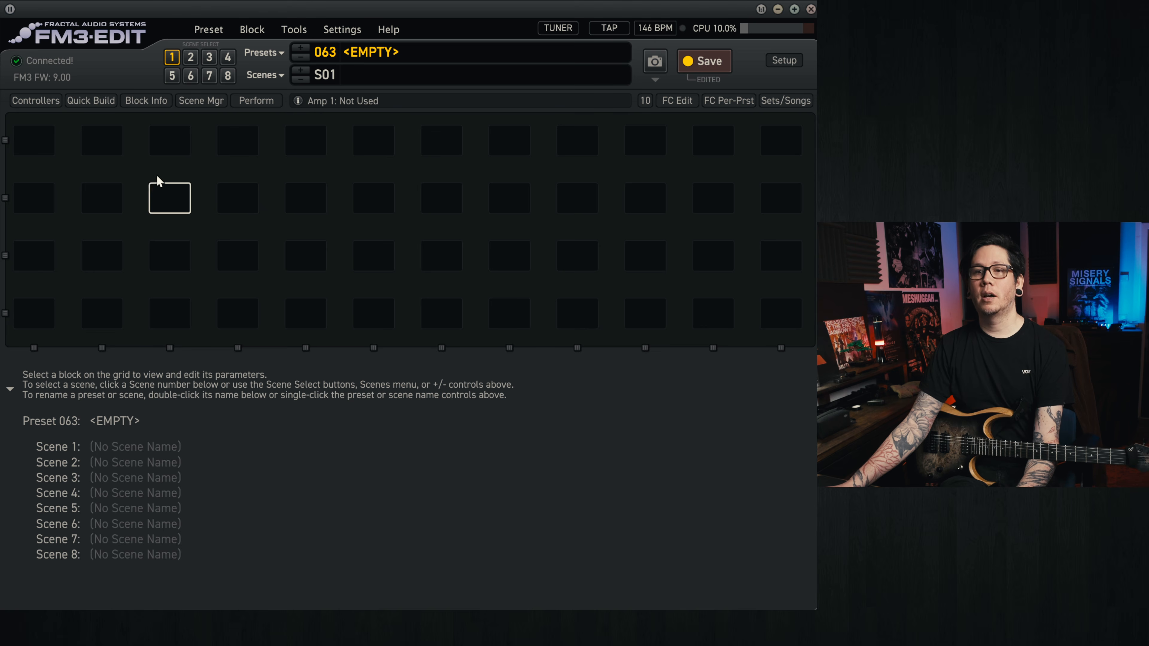
Step: Build a second-row signal chain with In 1 and Out 1 at its ends and Amp and Cab blocks side by side mid-row
left_click(90, 101)
left_click_drag(30, 411, 34, 202)
left_click_drag(110, 409, 779, 199)
left_click_drag(210, 410, 375, 206)
left_click_drag(254, 410, 442, 206)
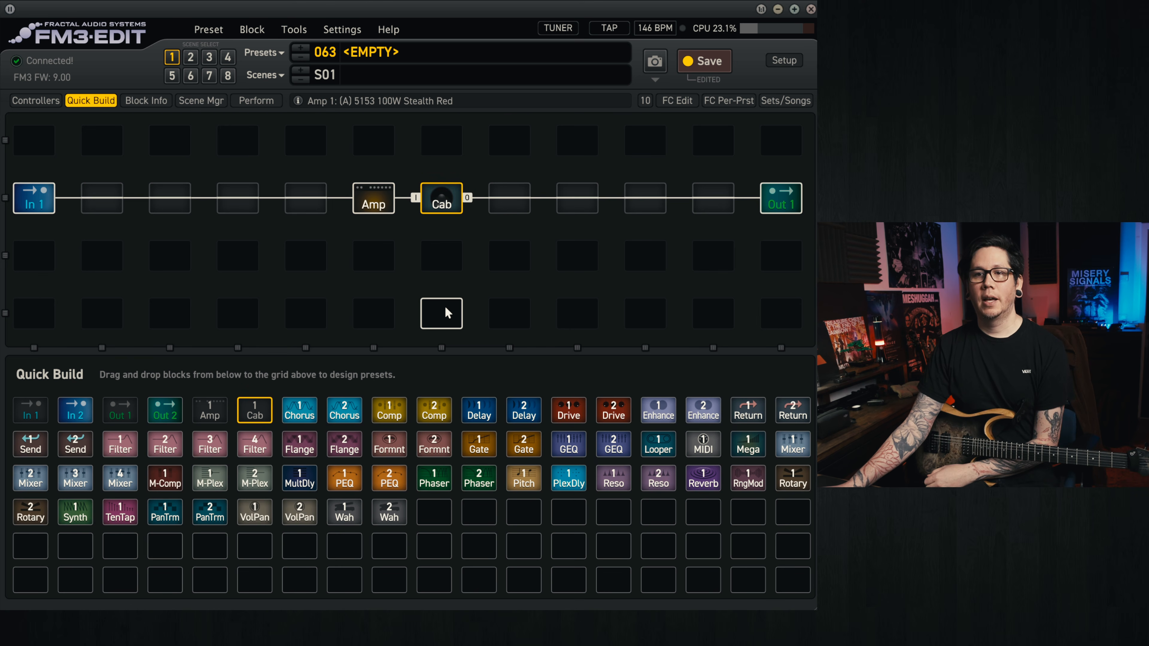
left_click(109, 102)
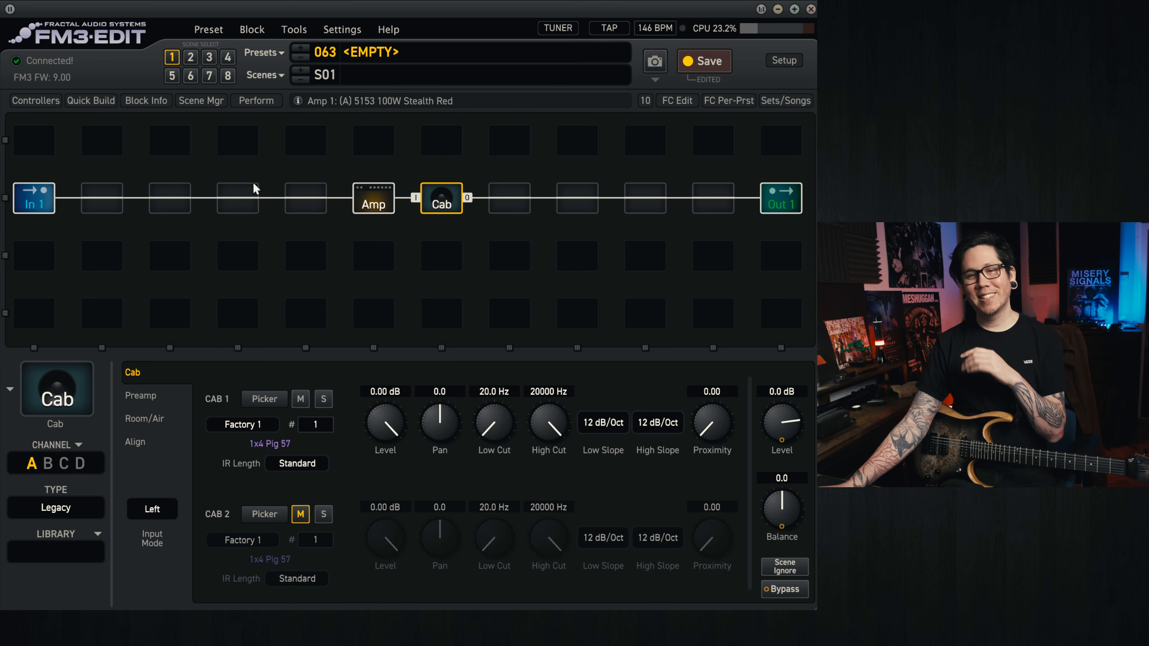
Step: Switch the Cab block's type to Dyna-Cab and choose the 4x12 Recto Slant for Cab 1
left_click(373, 201)
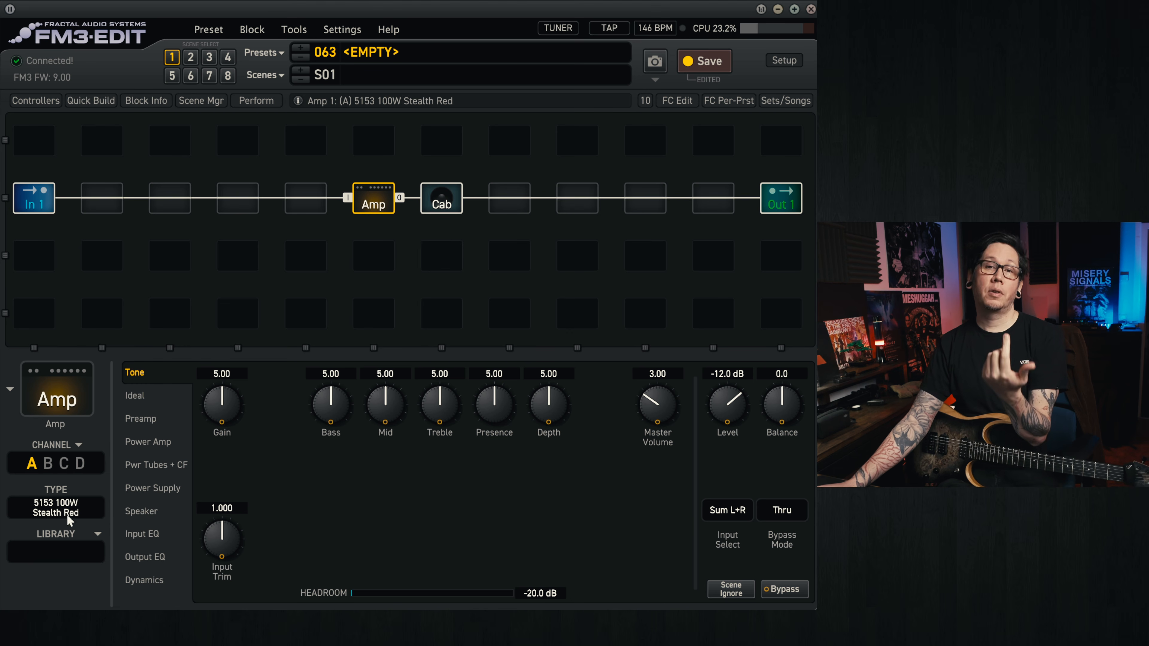
left_click(438, 203)
left_click(68, 511)
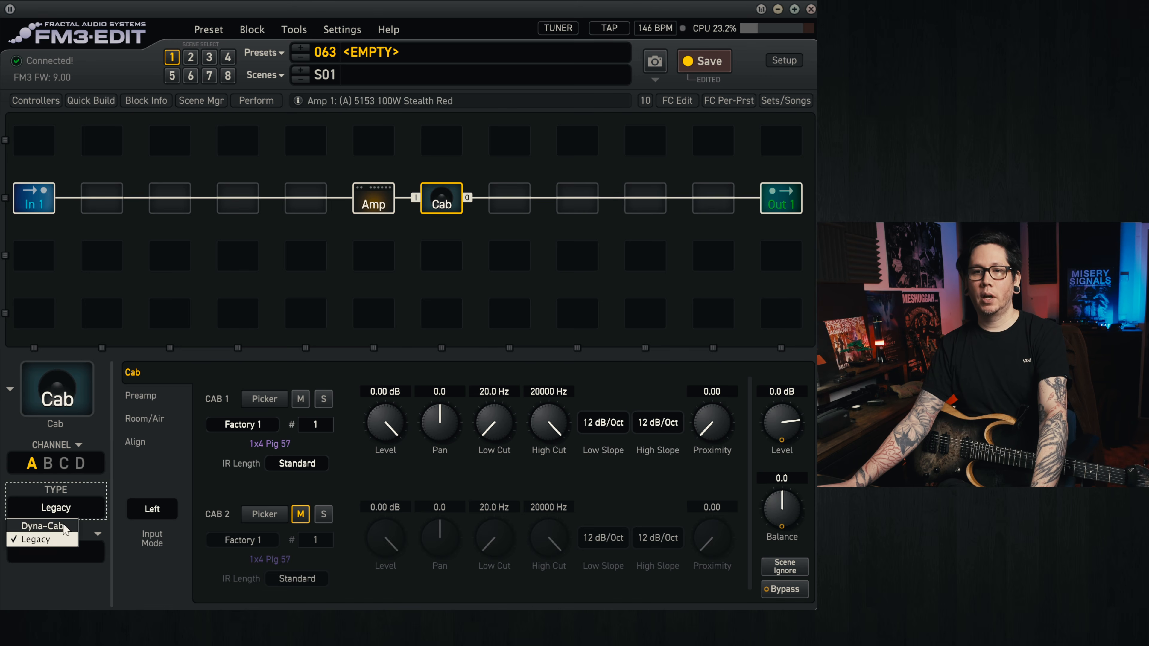
left_click(66, 527)
left_click(308, 376)
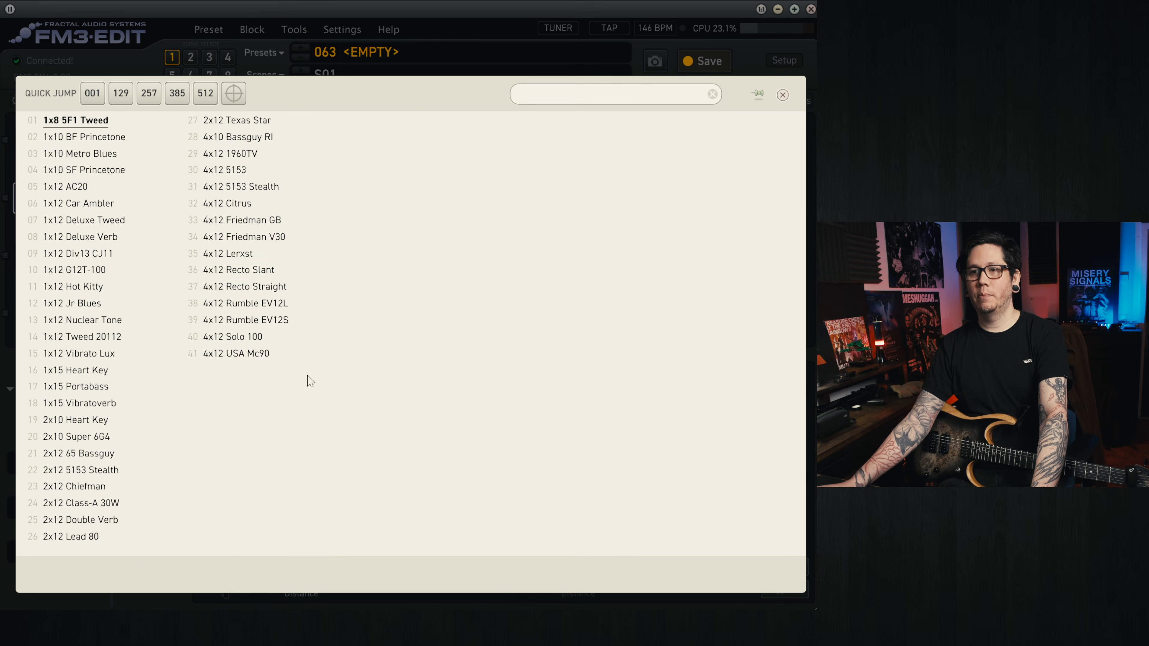
left_click(272, 270)
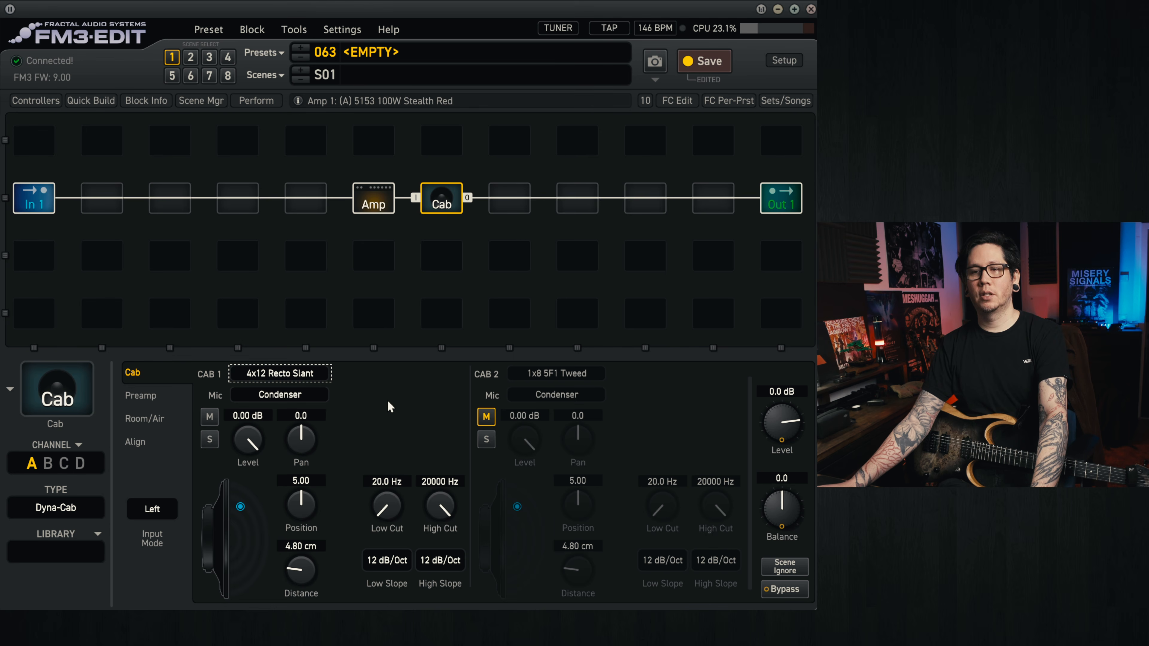
Step: Give Cab 1 the Dynamic 1 mic at a distance of 0.00 cm and a position of about 6.15
left_click(284, 395)
left_click(273, 423)
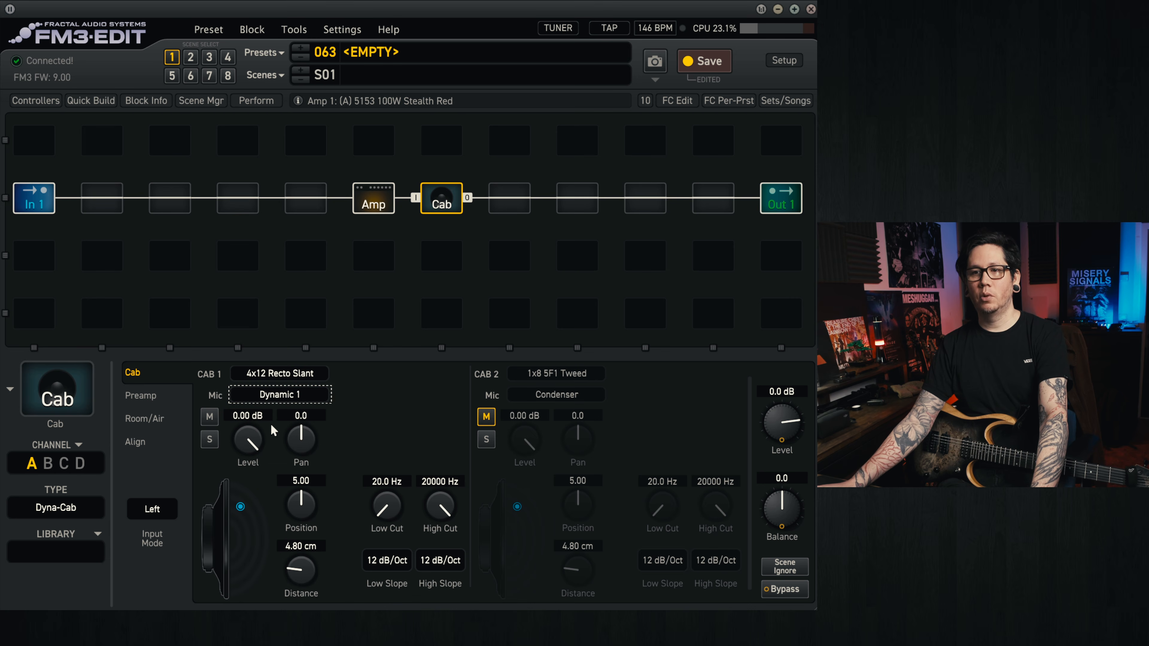
left_click_drag(299, 573, 284, 562)
left_click_drag(298, 504, 322, 484)
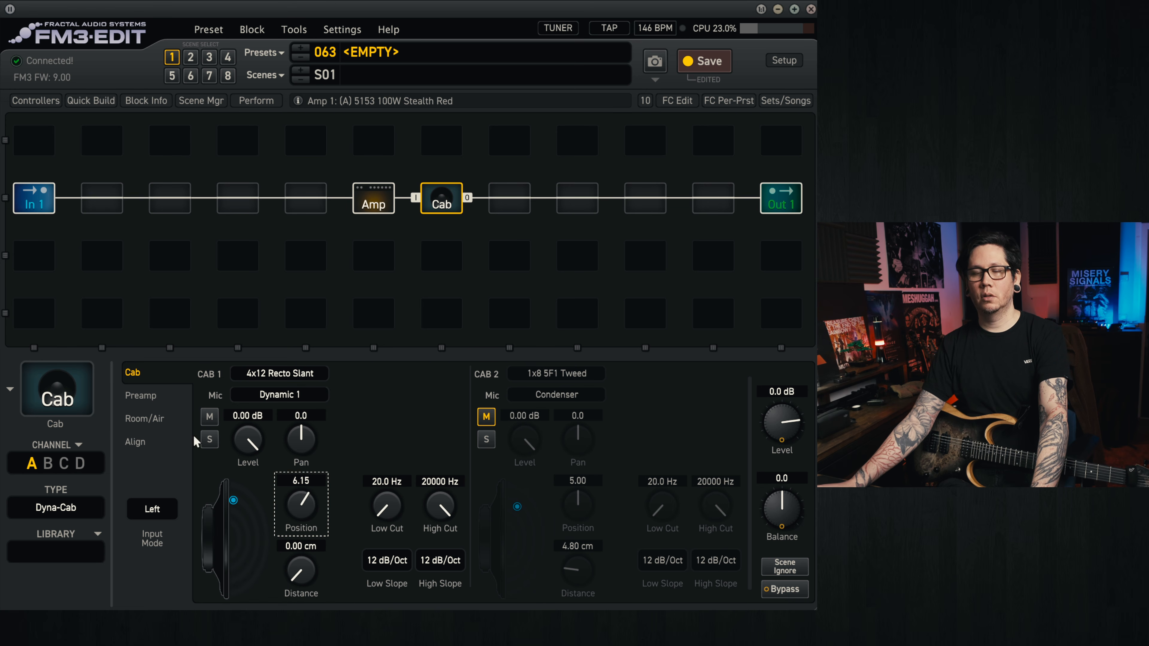
Step: Set the cab preamp filters to a low cut of 85 Hz and a high cut of about 8234 Hz, both with 12 dB/Oct slopes
left_click(140, 396)
mouse_move(538, 541)
left_mouse_down()
mouse_move(538, 566)
mouse_move(538, 555)
left_mouse_up()
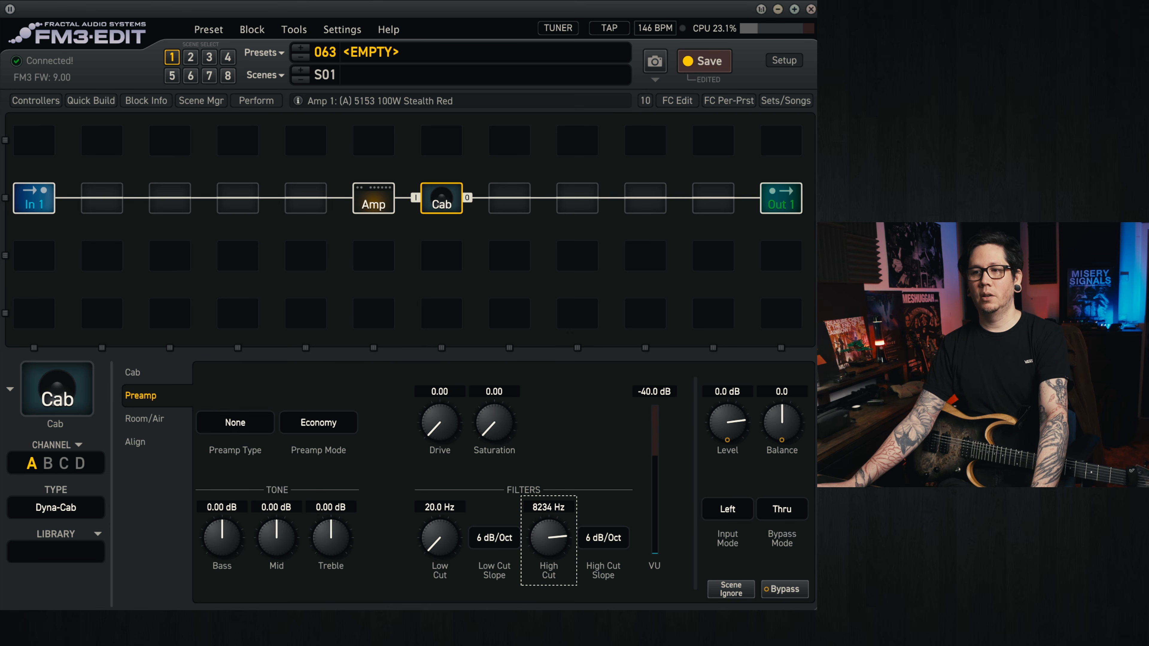
left_click_drag(454, 541, 465, 448)
left_click(496, 537)
left_click(502, 570)
left_click(603, 538)
left_click(602, 570)
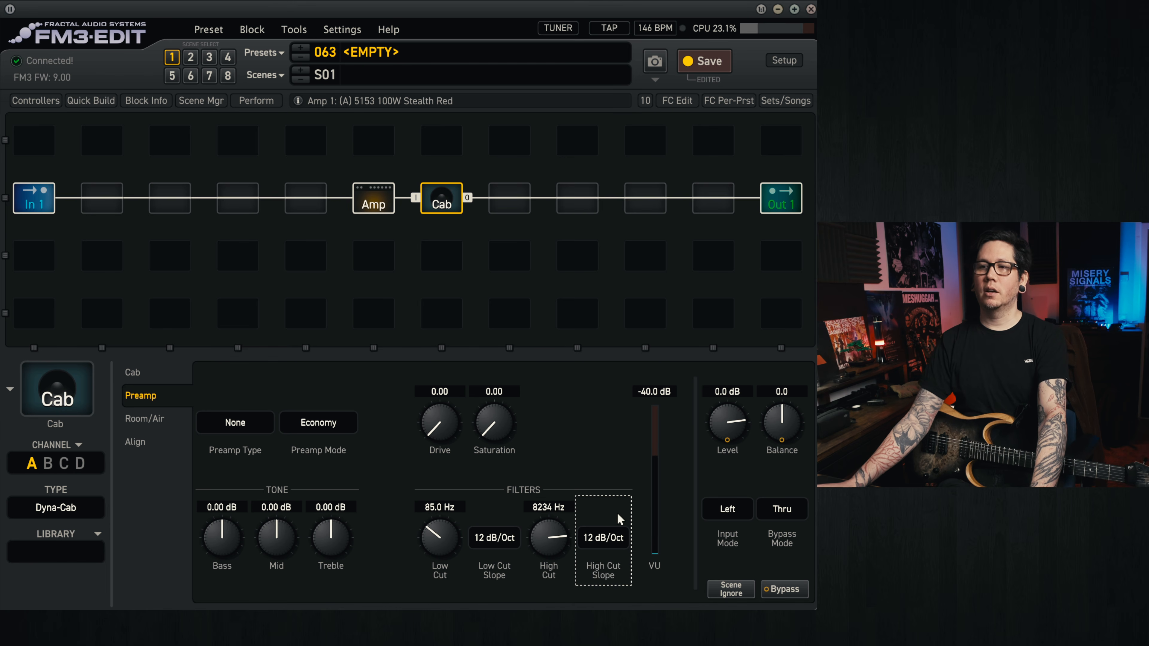
Step: Insert a Drive 1 block directly before the Amp, raising its level and lowering its drive amount
left_click(382, 204)
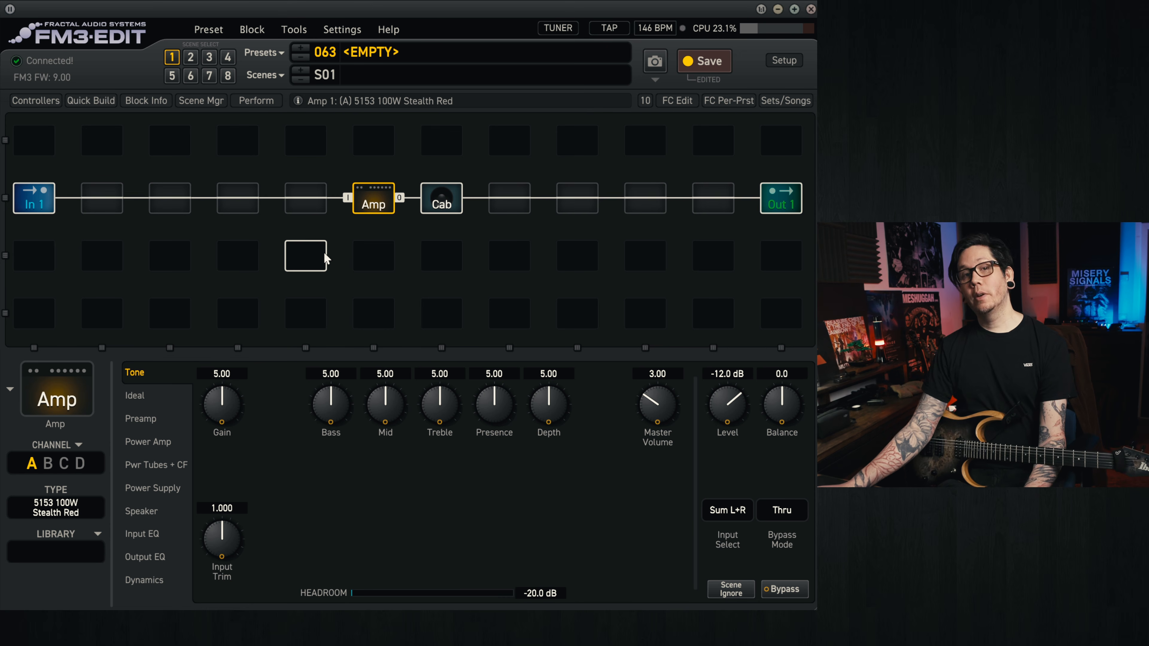
right_click(313, 207)
mouse_move(314, 208)
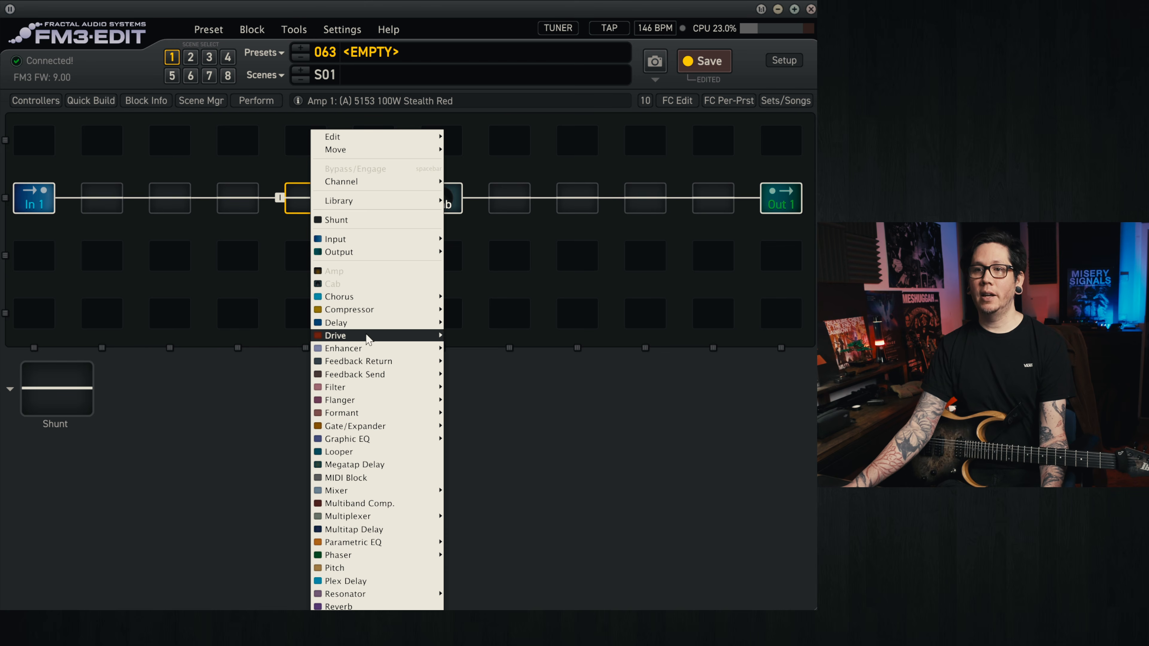
mouse_move(367, 337)
left_click(466, 336)
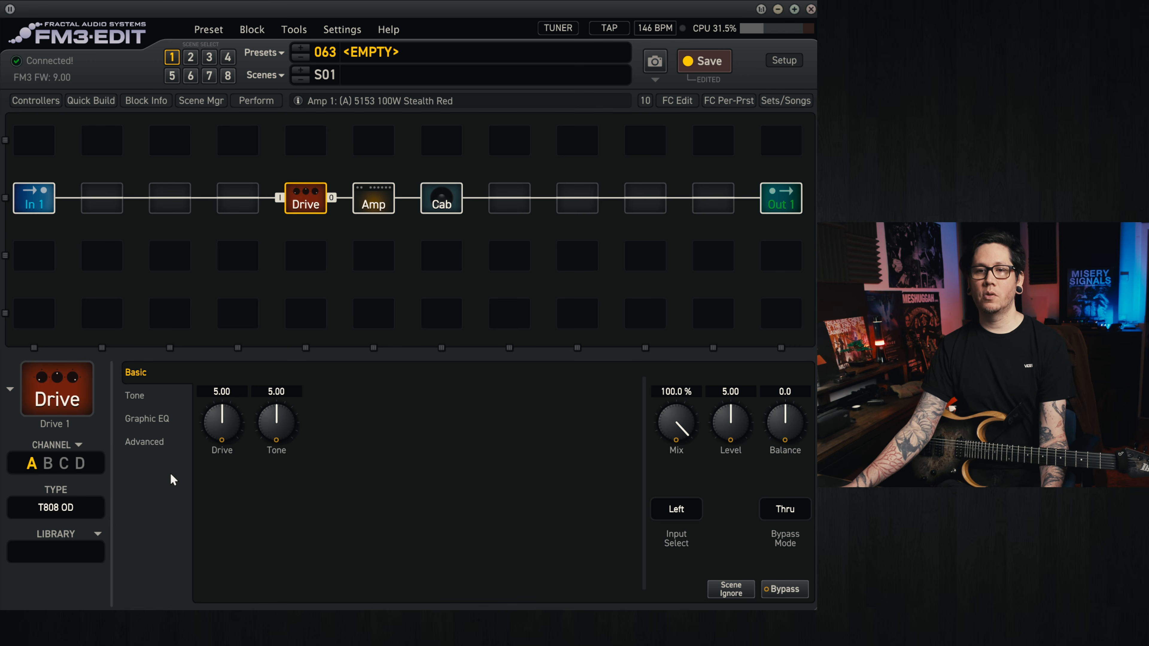
left_click_drag(724, 434, 746, 169)
left_click_drag(226, 427, 219, 559)
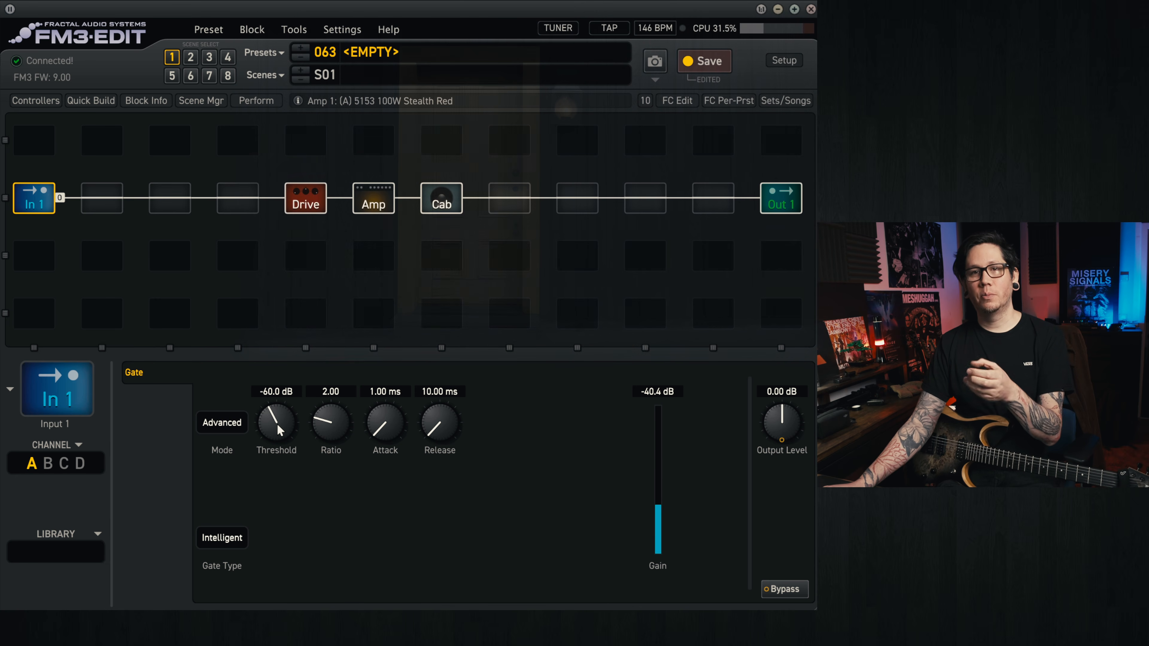
Step: Set the Input 1 noise gate's threshold to about -62.8 dB and its ratio to 20
left_click_drag(278, 429, 287, 478)
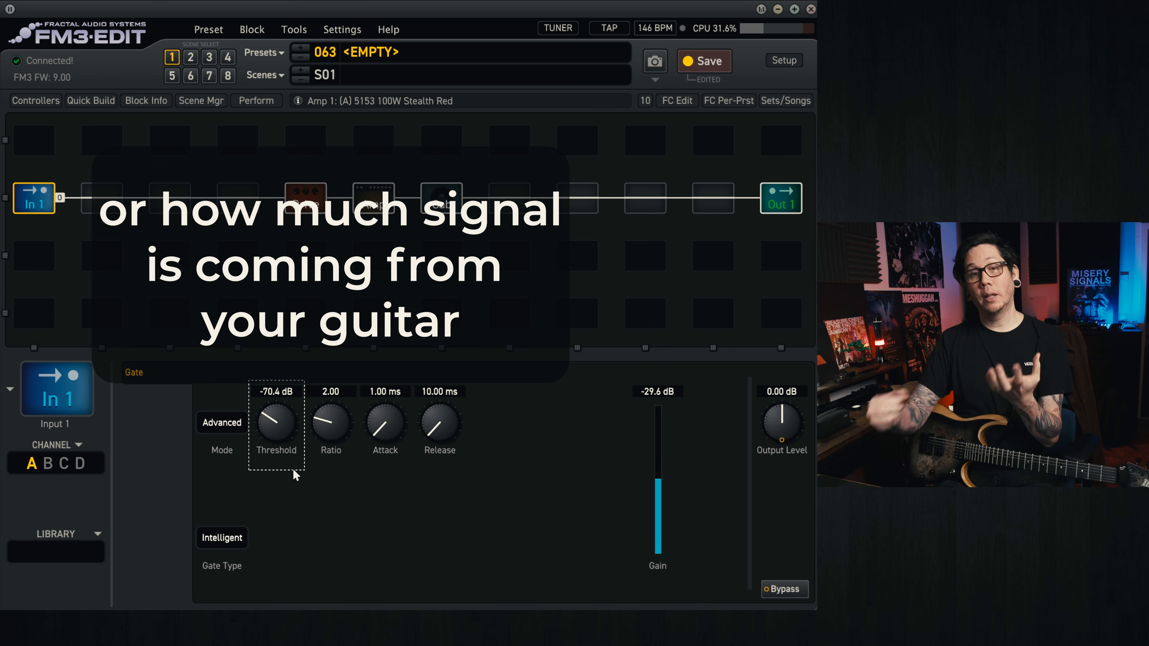
left_click_drag(295, 476, 303, 407)
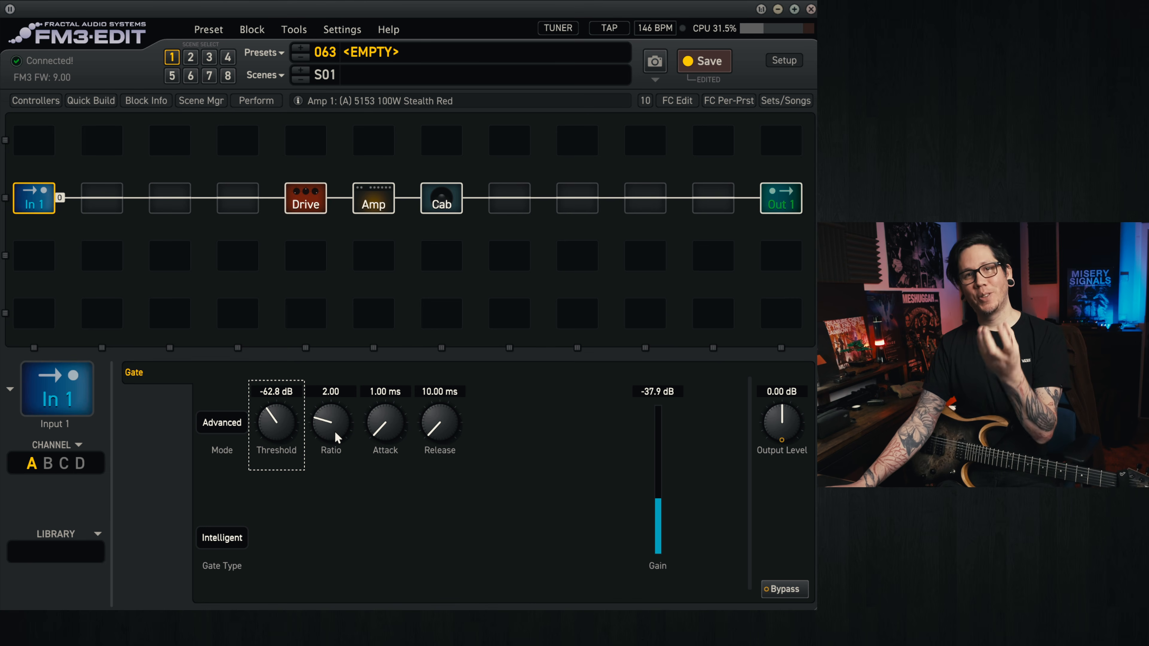
left_click_drag(335, 436, 337, 59)
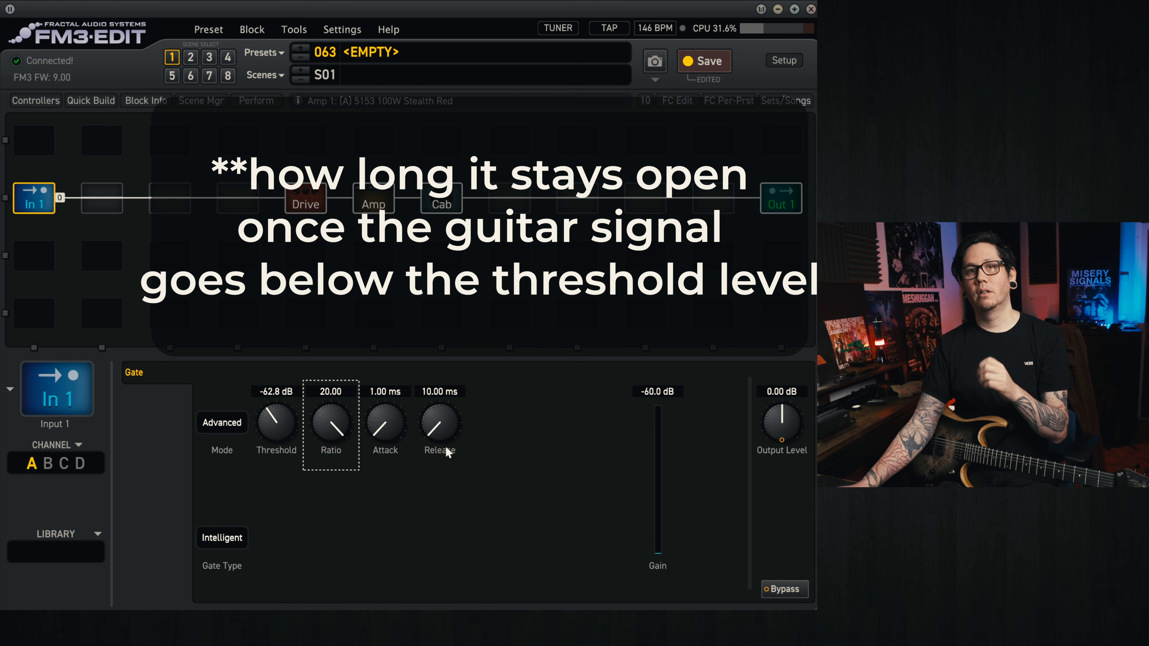
left_click(425, 443)
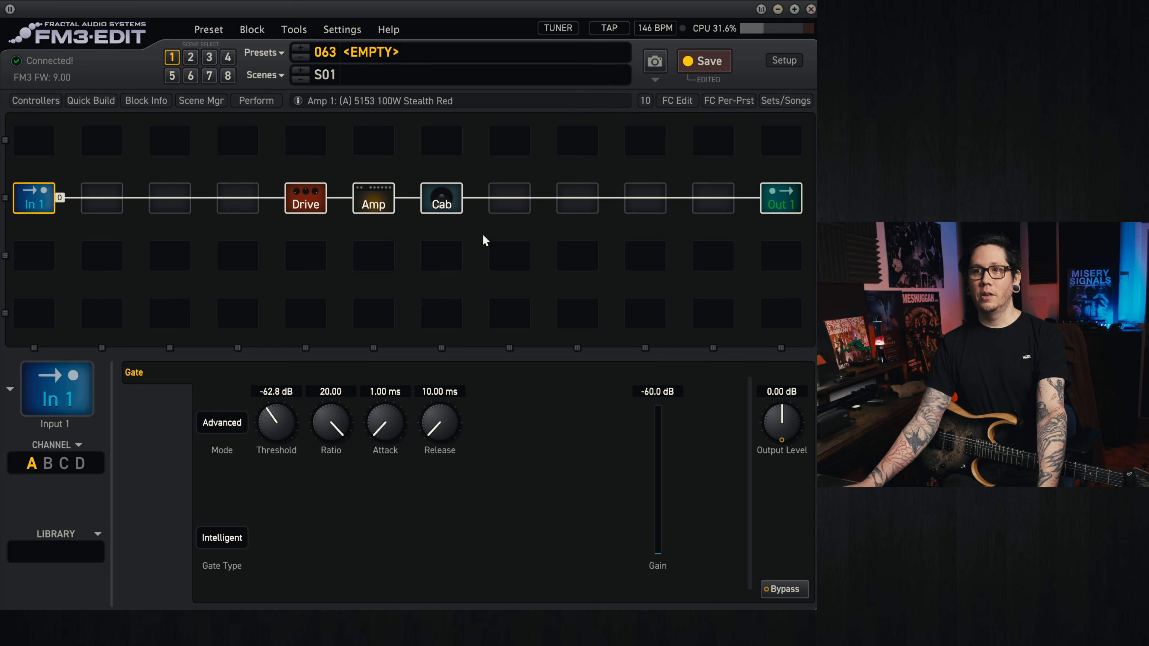
Step: Insert a Gate/Expander 1 block directly after the Cab and change its type to Modern Gate
right_click(514, 202)
mouse_move(513, 202)
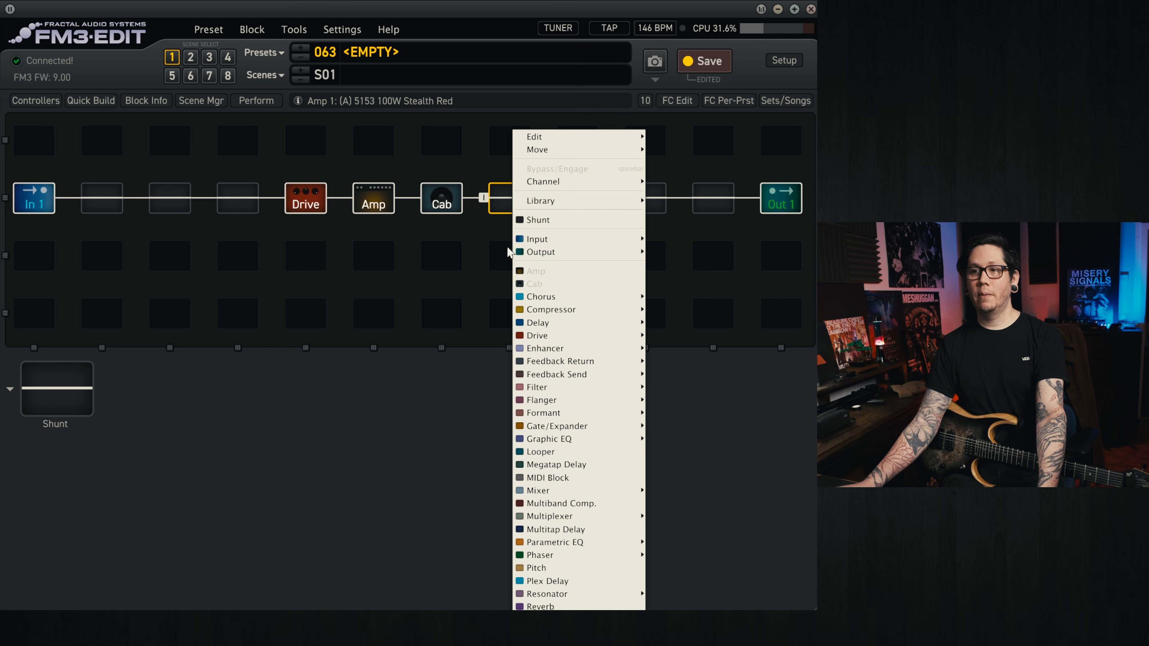
mouse_move(570, 429)
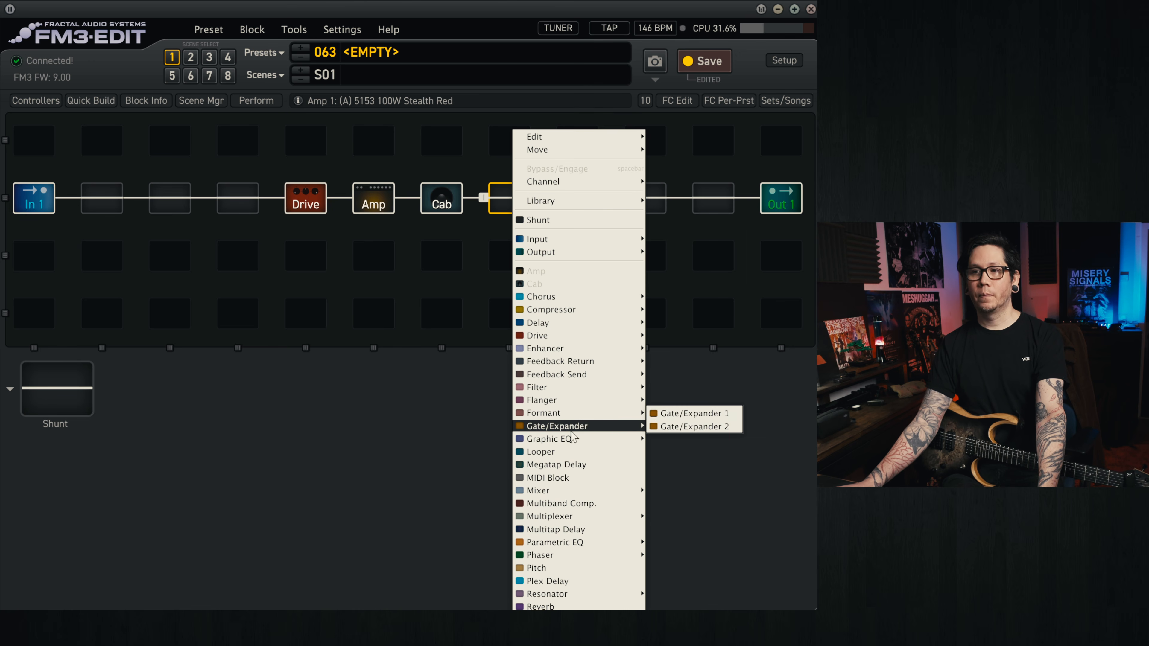
left_click(685, 415)
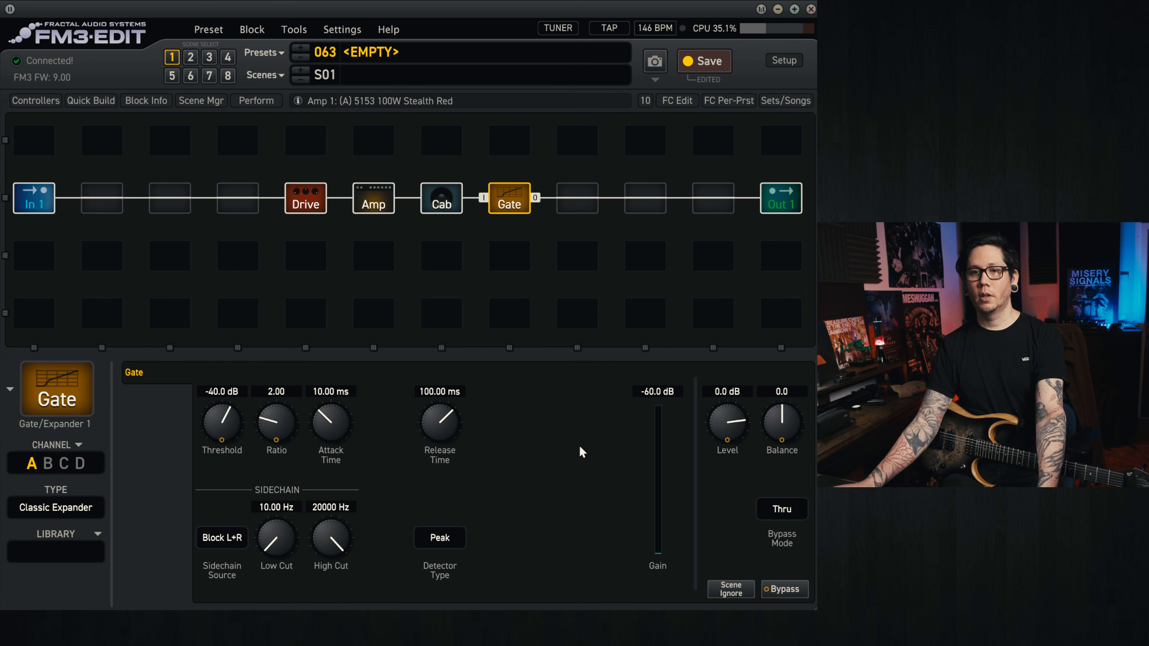
left_click(80, 516)
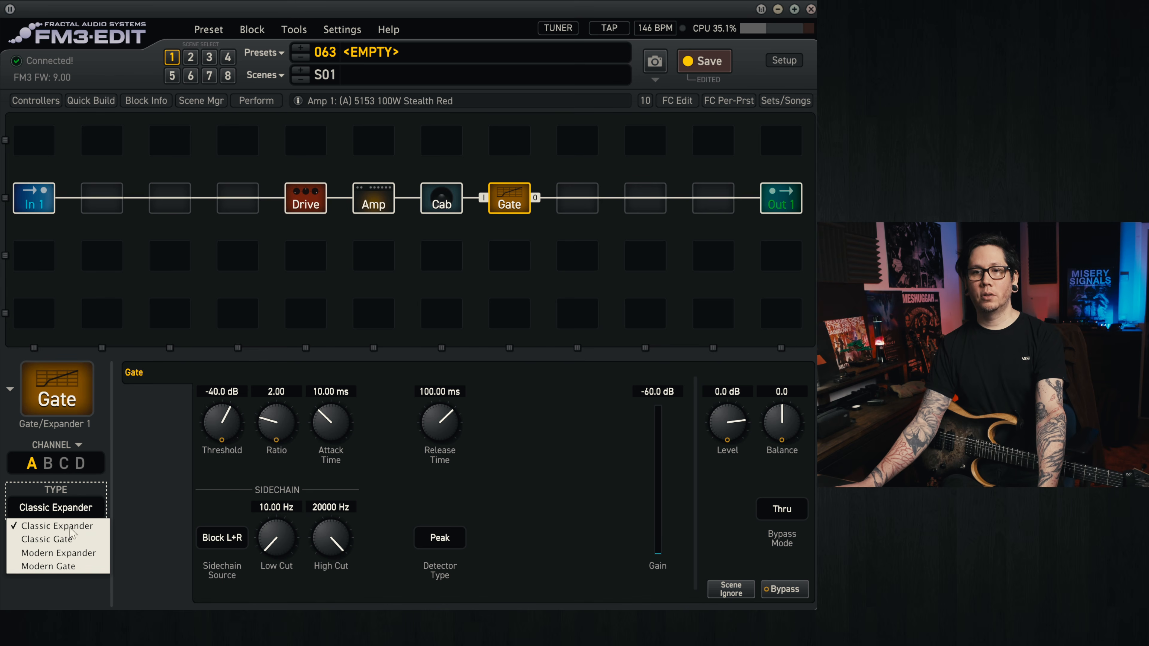
left_click(68, 568)
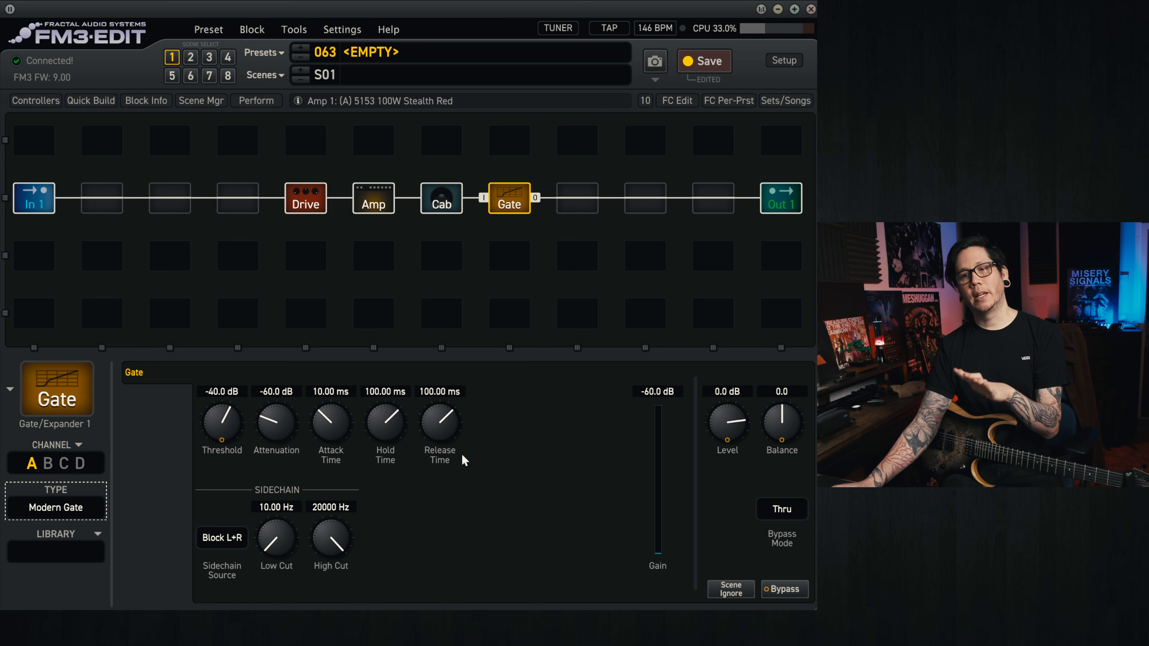
Step: Set the Input 1 noise gate's threshold to OFF
left_click(30, 208)
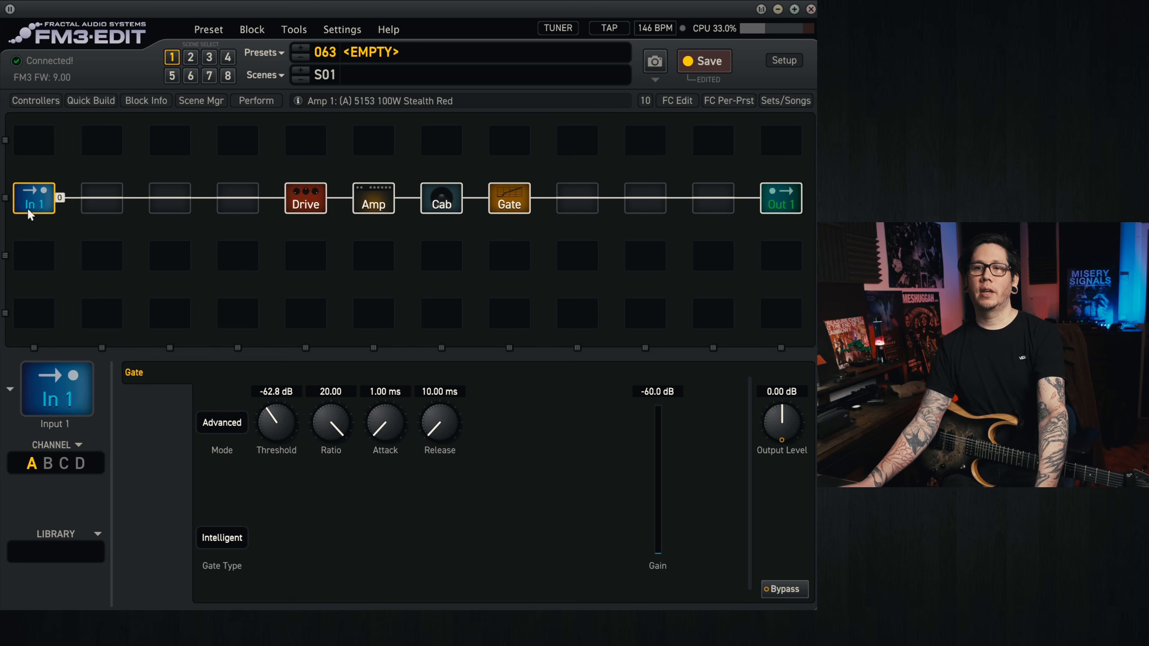
double_click(277, 421)
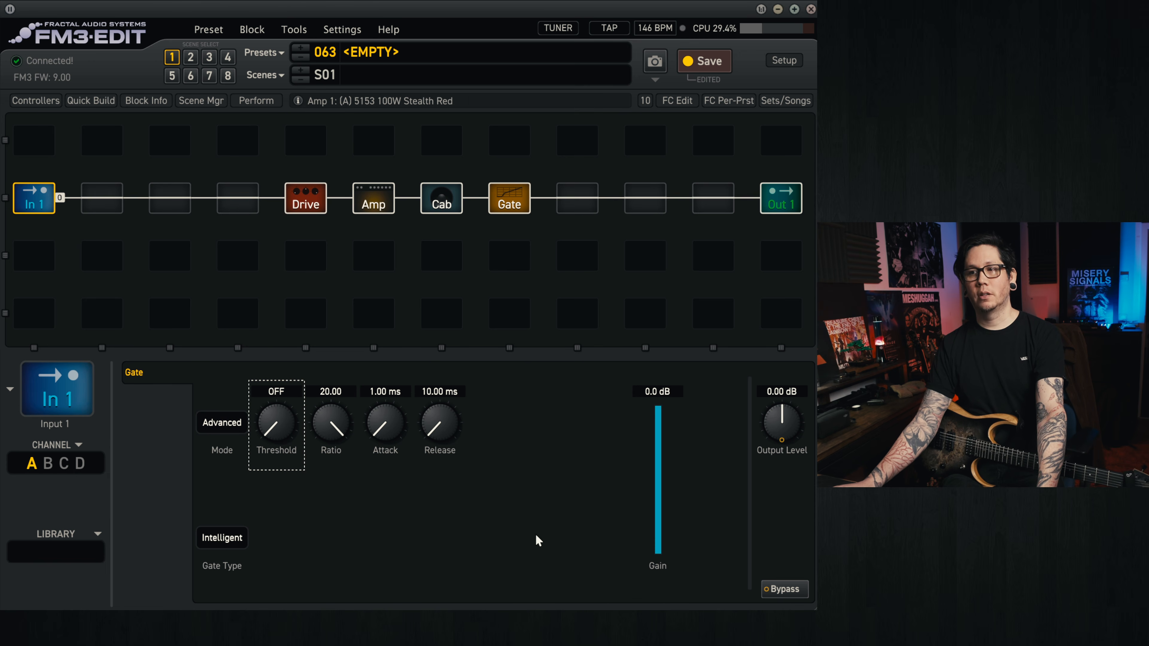
Step: Set the Gate block's threshold to about -39 dB, attenuation to -80 dB, and attack, hold and release times to 1 ms
left_click(502, 201)
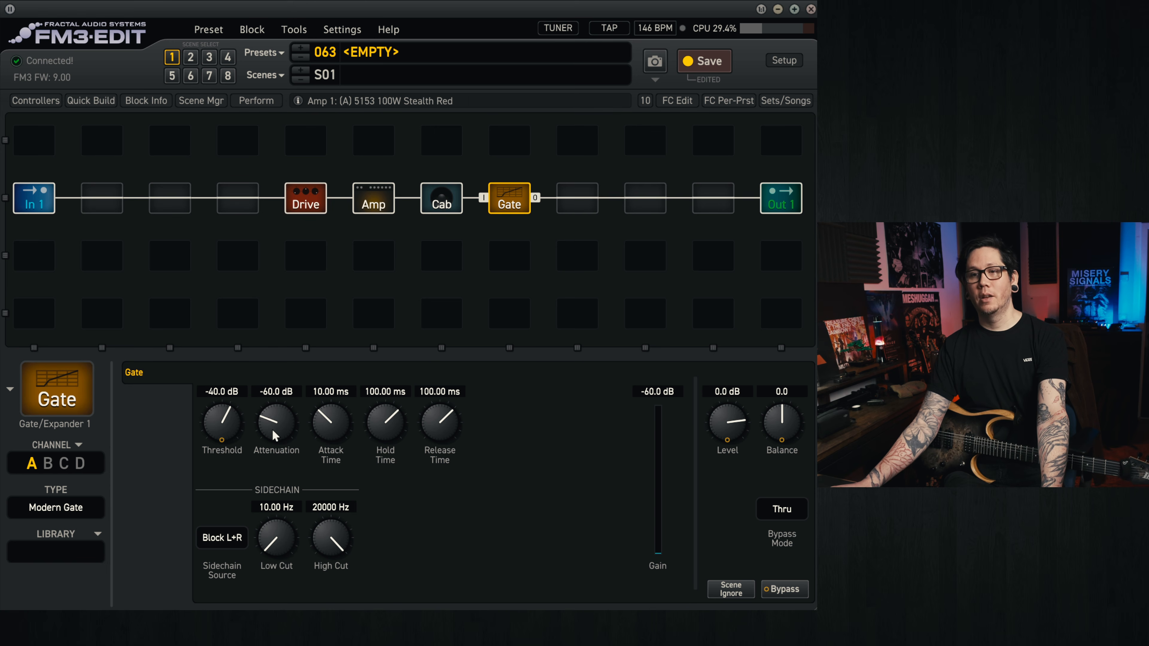
left_click_drag(279, 419, 281, 557)
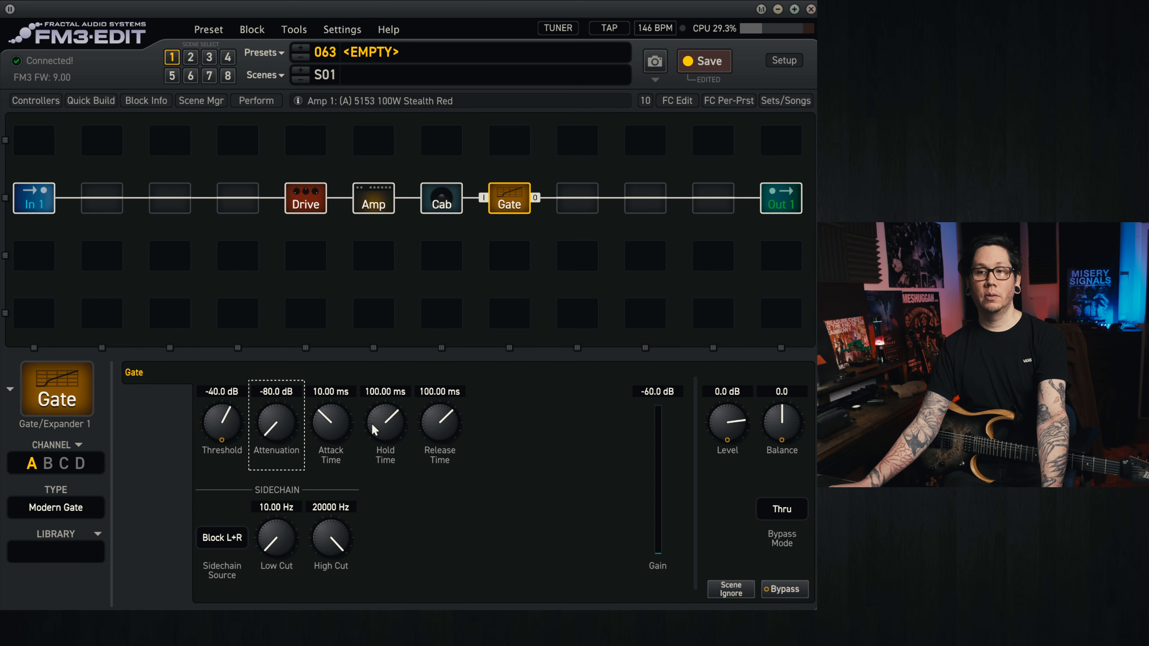
left_click_drag(332, 427, 333, 481)
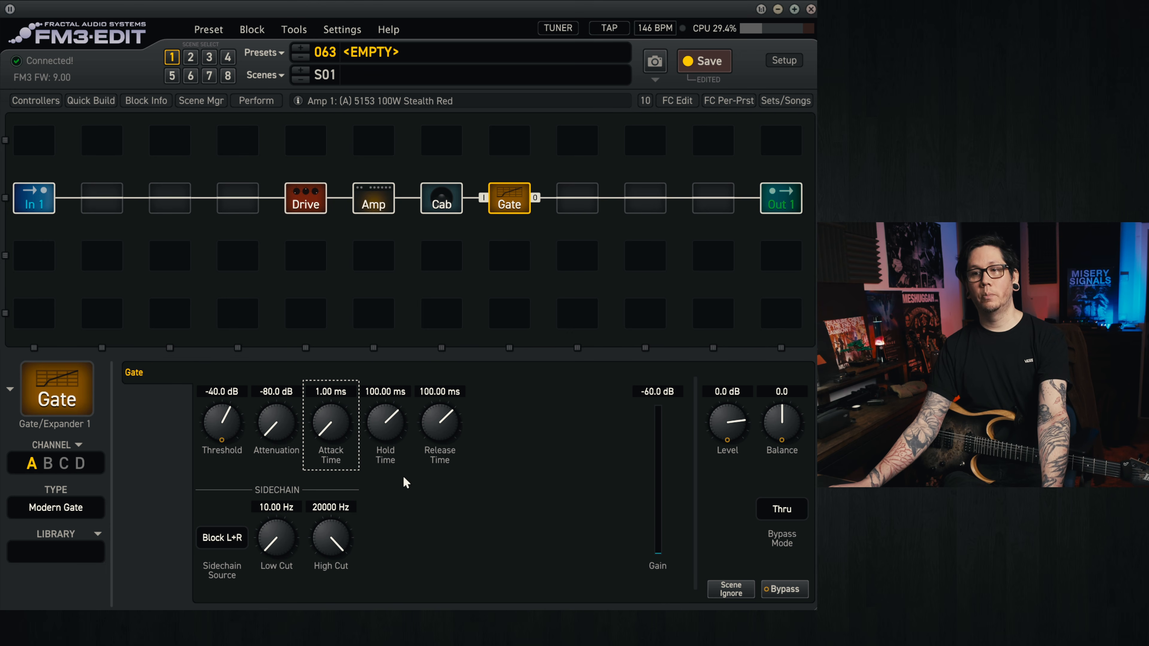
left_click_drag(445, 424, 452, 521)
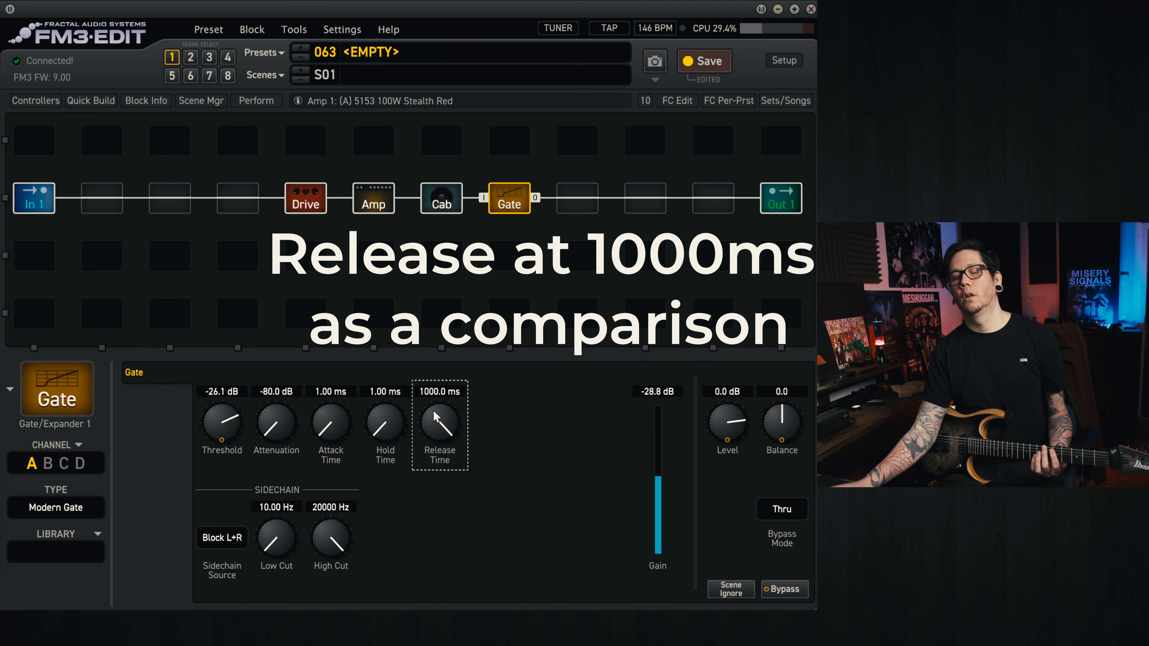
left_click_drag(433, 411, 434, 507)
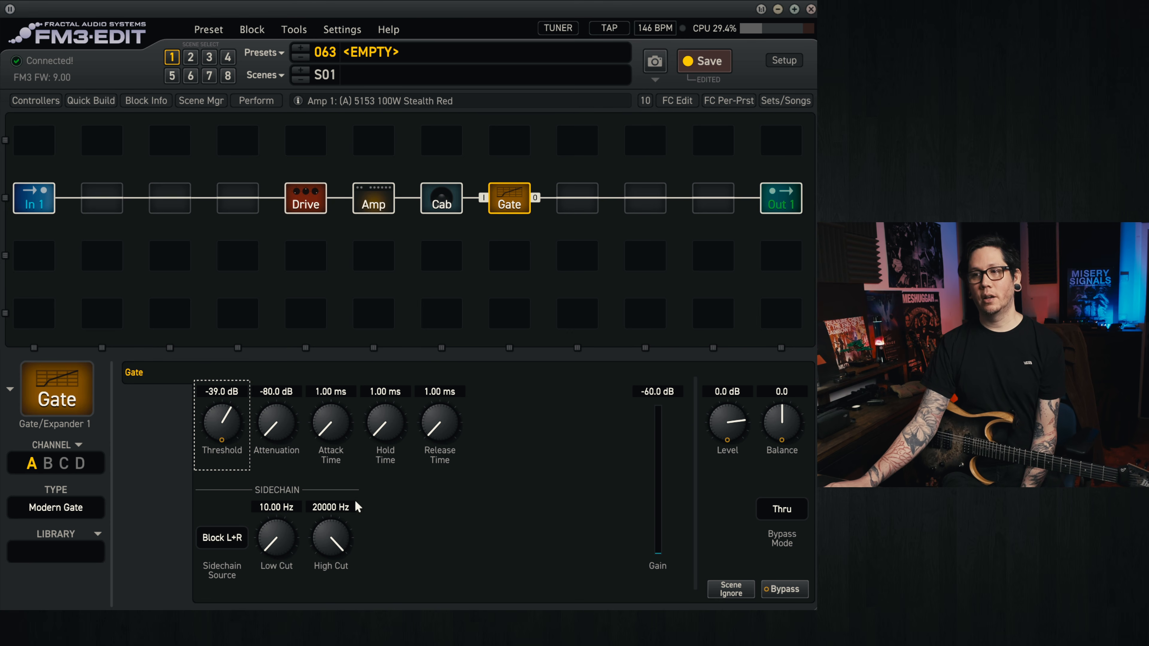
Step: Set the gate's sidechain source to Input 1, with a low cut of about 188 Hz and a high cut of 200 Hz
left_click(233, 538)
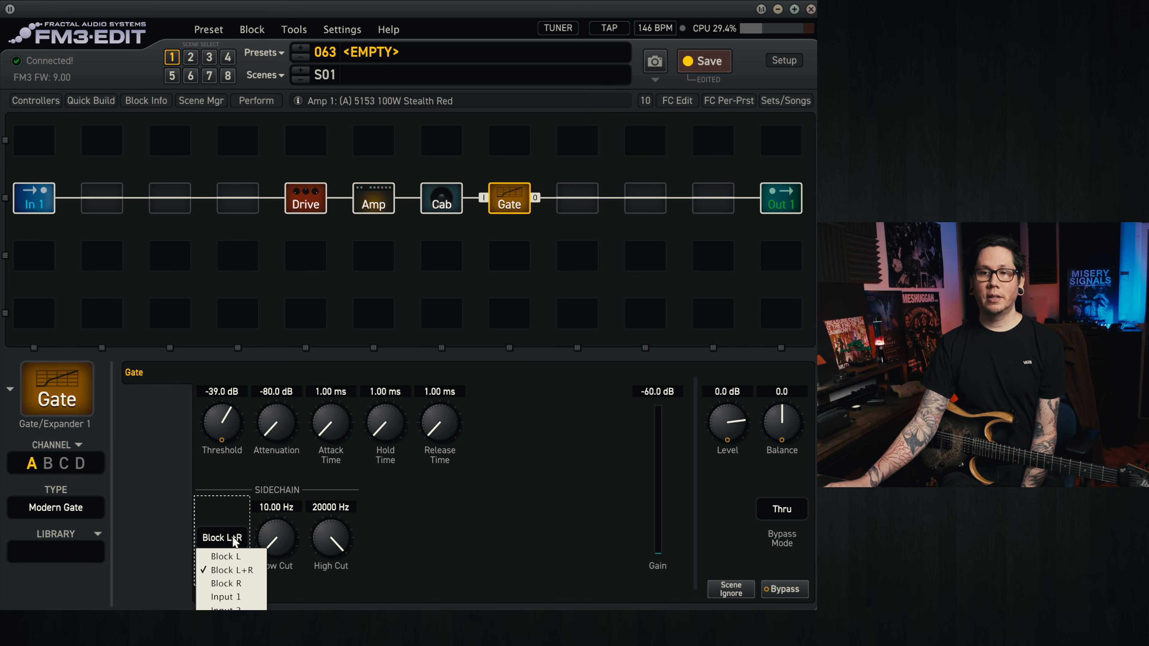
left_click(246, 603)
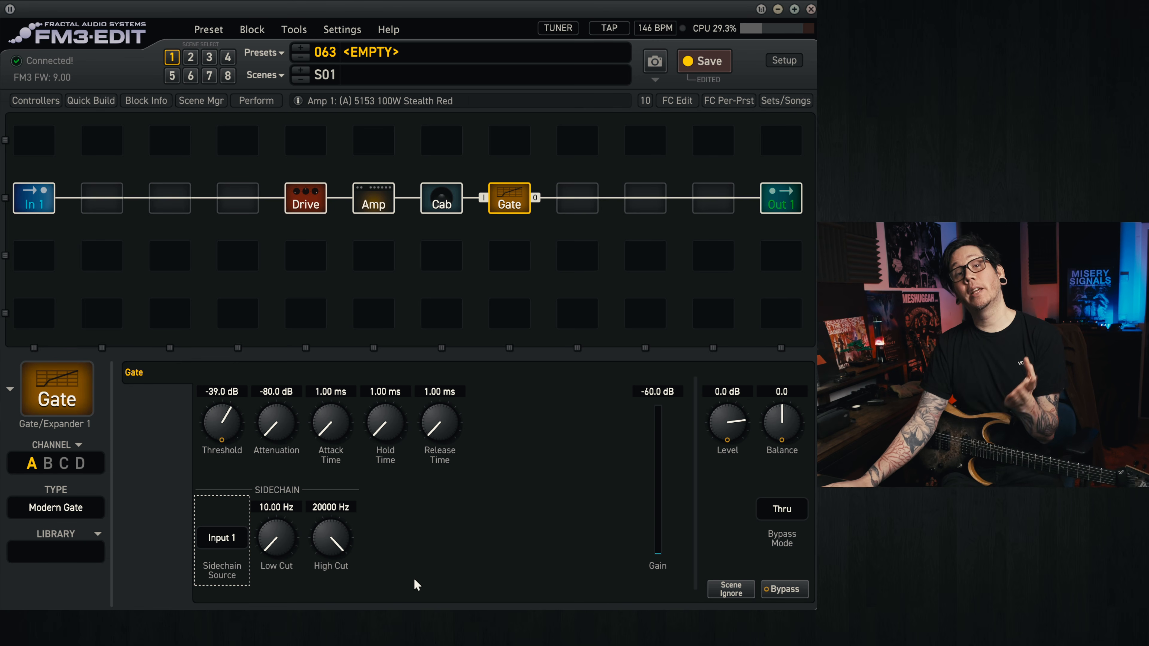
left_click_drag(292, 553, 307, 389)
mouse_move(335, 545)
left_mouse_down()
mouse_move(336, 584)
mouse_move(336, 564)
left_mouse_up()
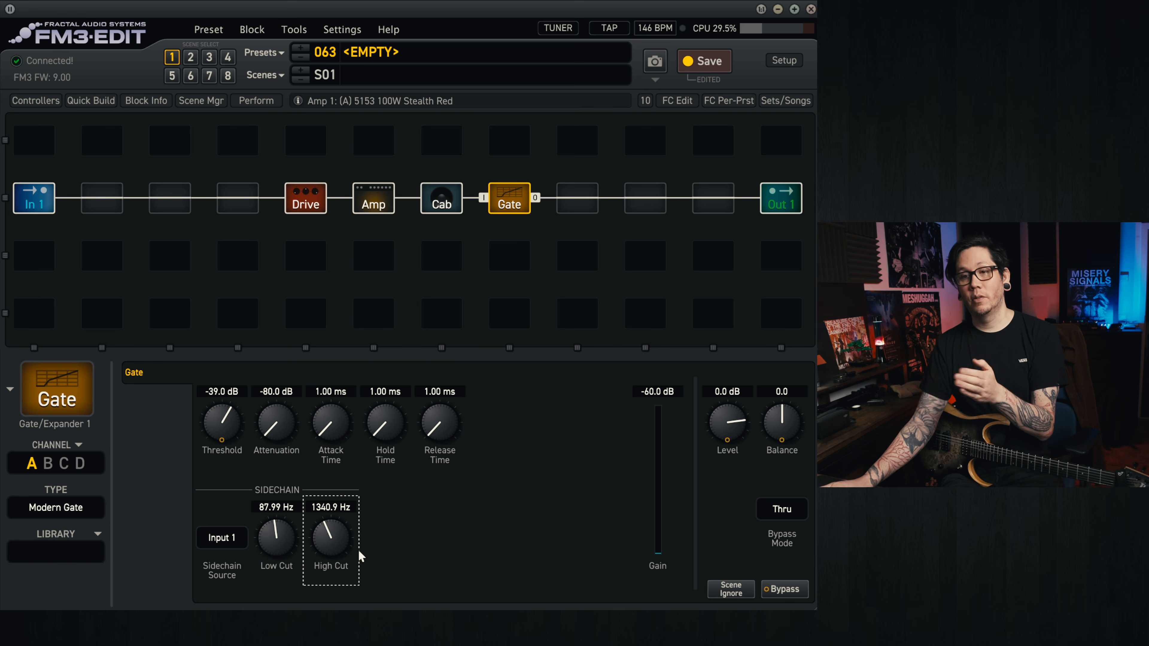
left_click_drag(330, 540, 332, 642)
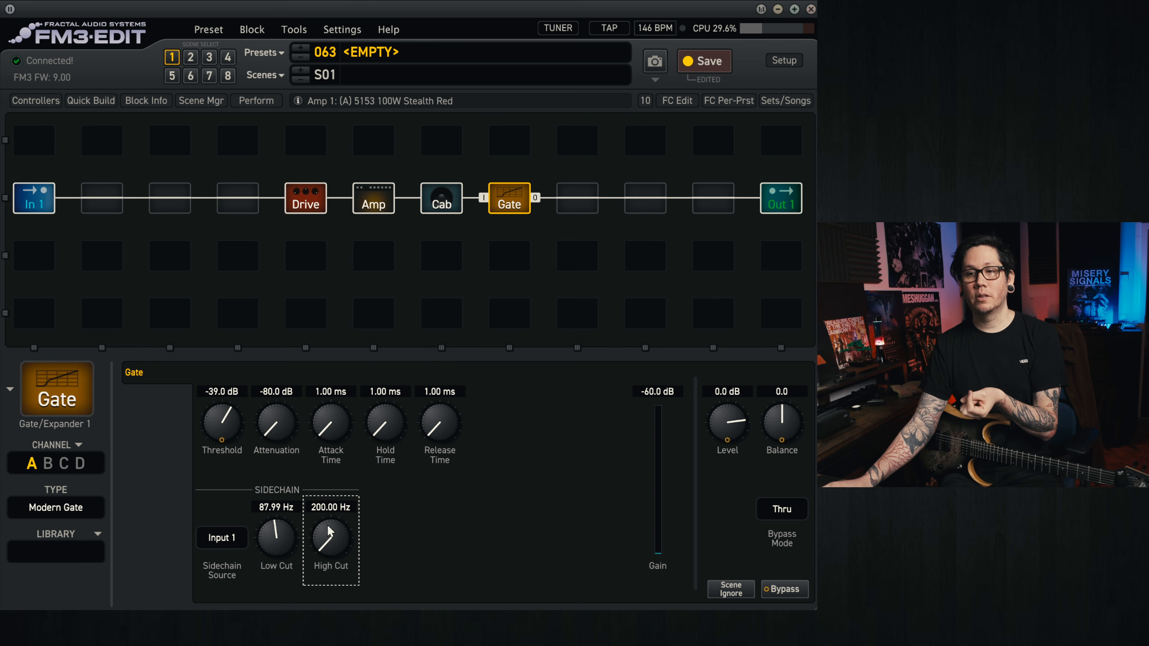
left_click_drag(284, 552, 293, 533)
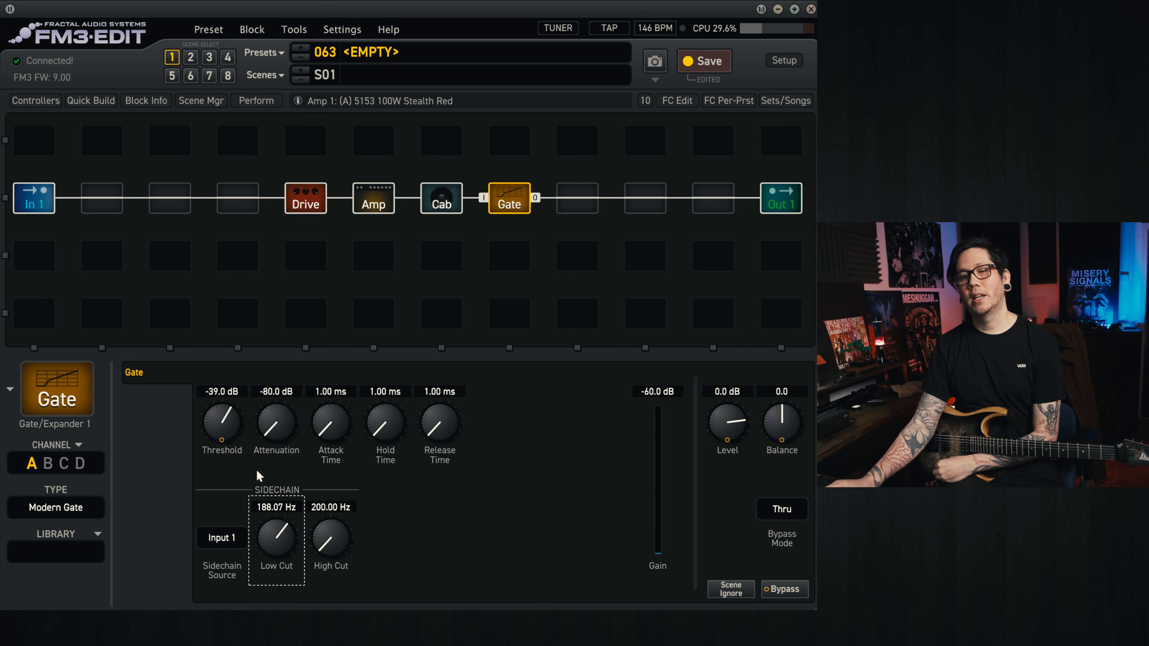
Step: Lower the Gate block's threshold to -52 dB and raise the level of the Face Fuzz drive block
mouse_move(229, 449)
left_mouse_down()
mouse_move(224, 477)
mouse_move(213, 454)
mouse_move(218, 472)
mouse_move(232, 452)
left_mouse_up()
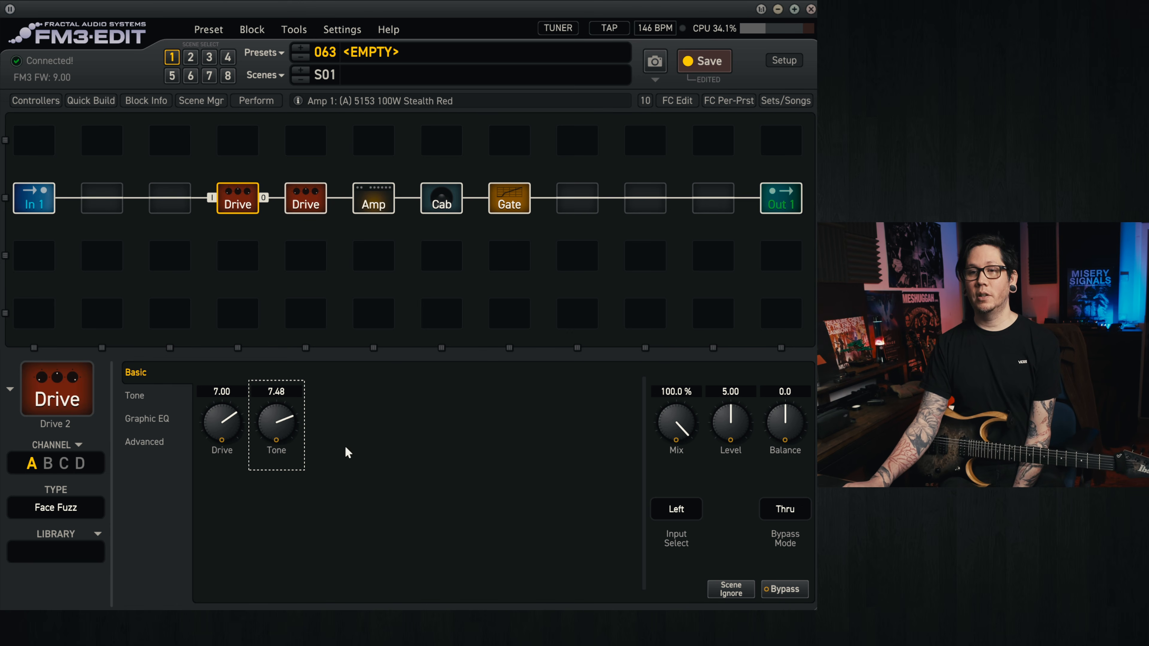
left_click_drag(741, 426, 736, 189)
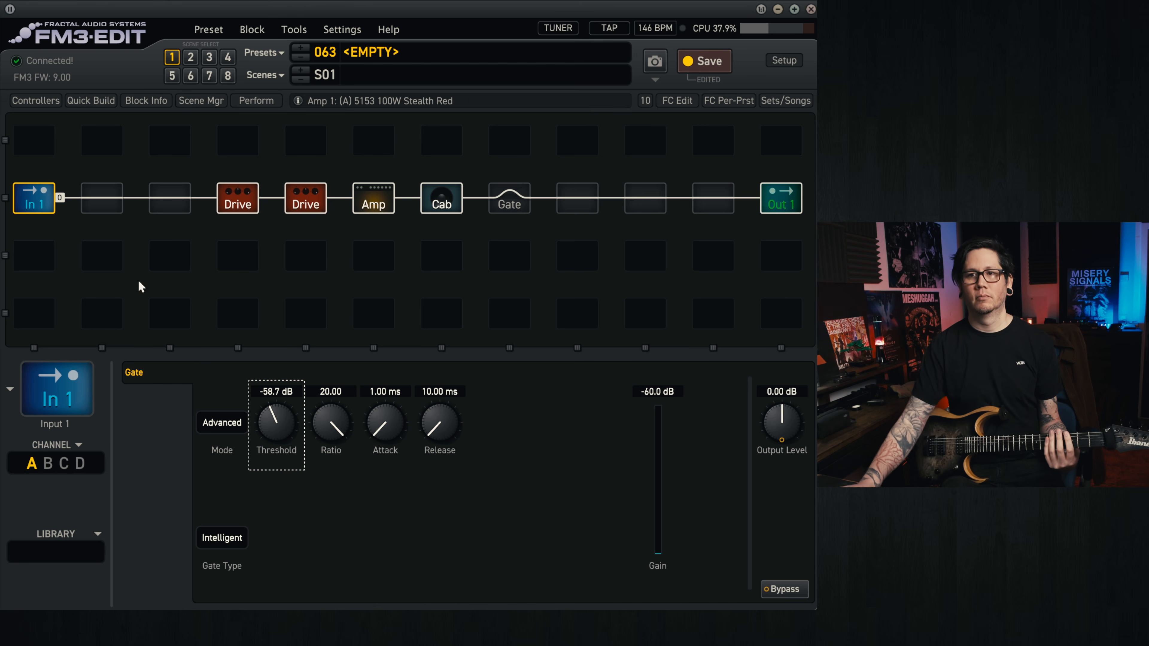
Step: Try a threshold of -48.8 dB on the Input 1 noise gate, turn it OFF, and select the Gate block
left_click_drag(291, 420, 300, 397)
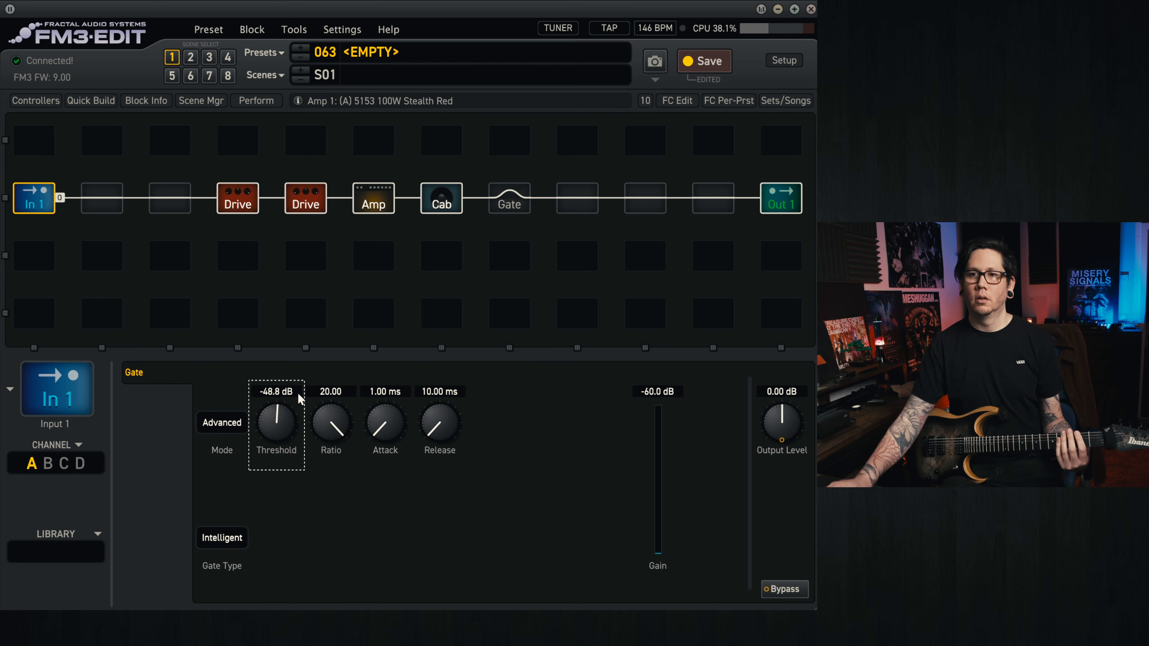
left_click_drag(293, 446, 269, 602)
left_click(513, 198)
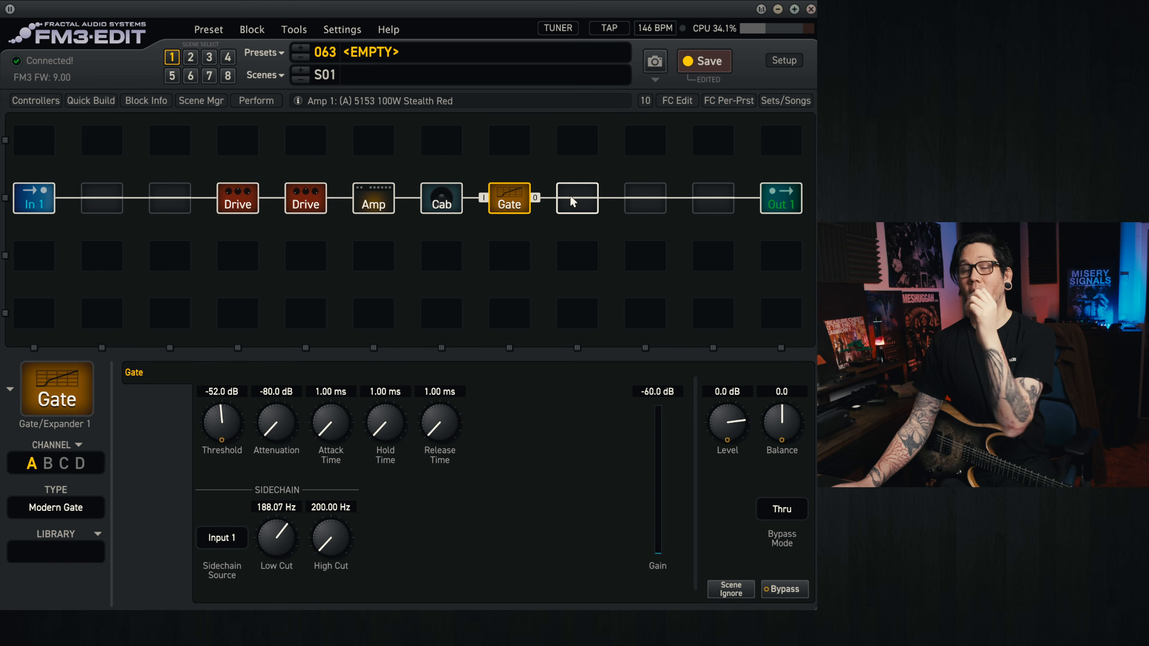
Step: Make sure the Input 1 noise gate's threshold is at OFF and return to the Gate block's settings
left_click(35, 205)
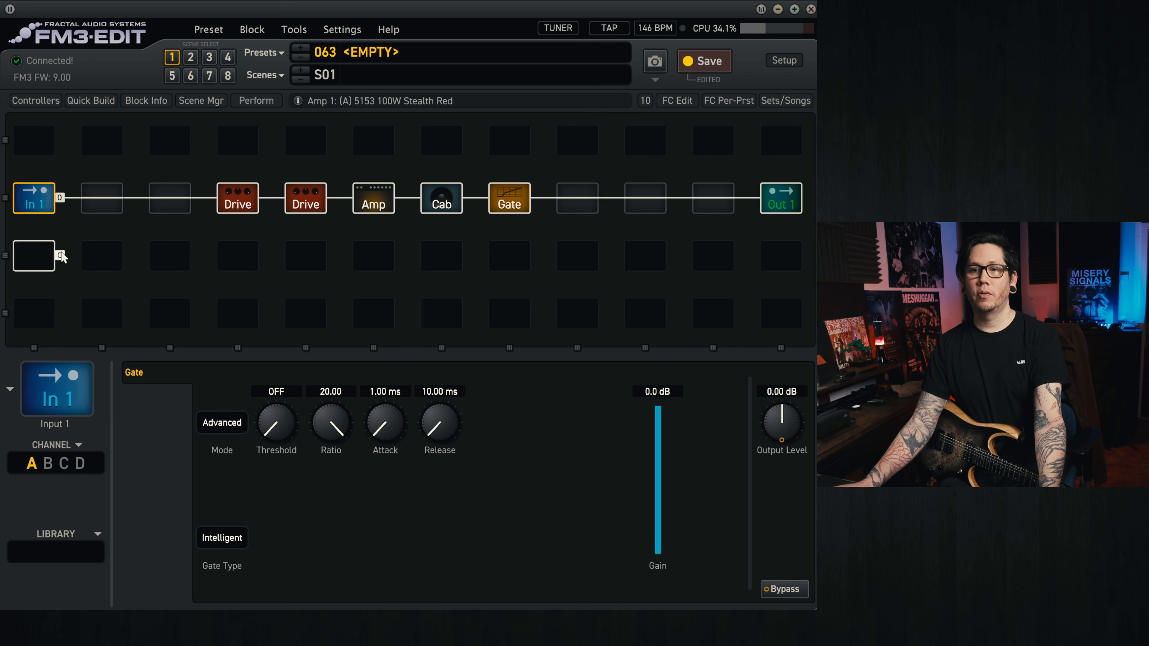
left_click_drag(281, 409, 278, 519)
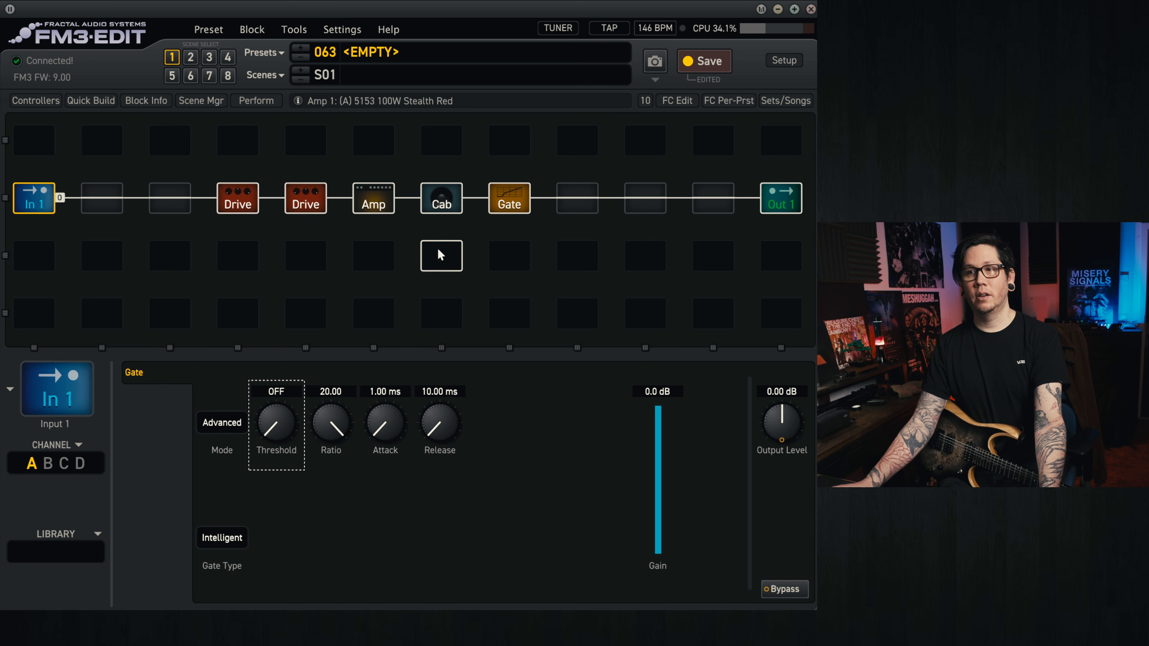
left_click(518, 201)
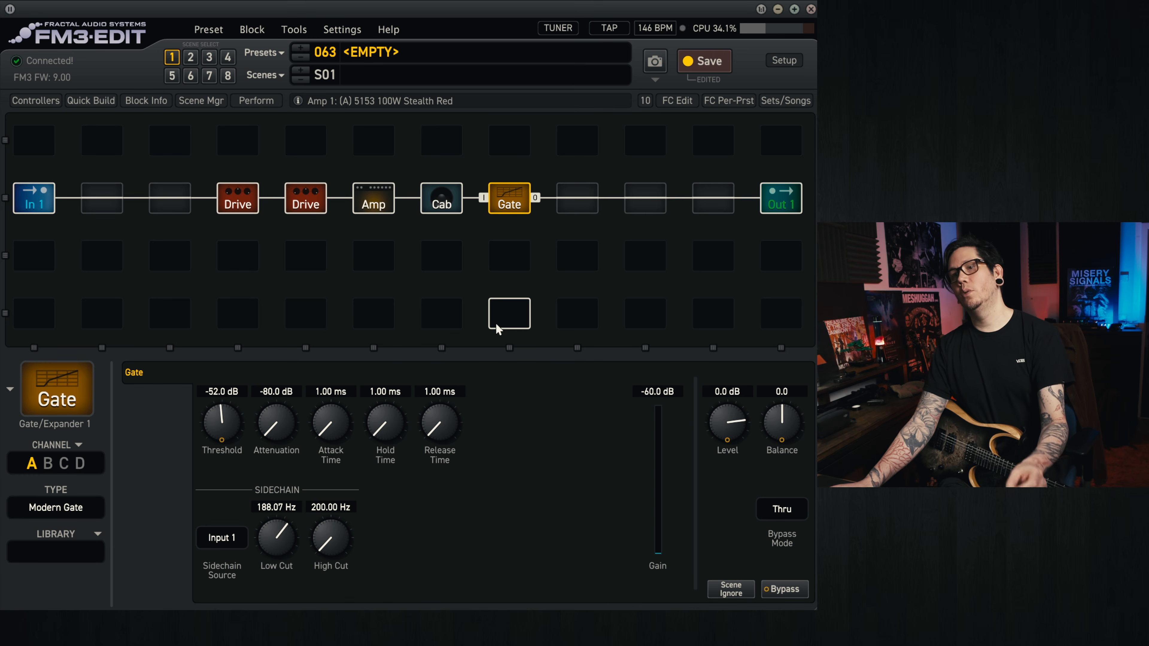